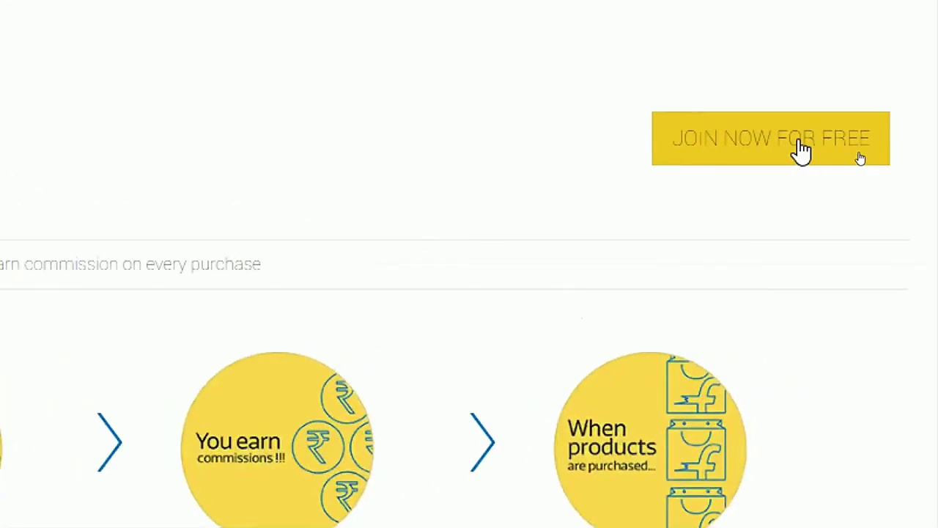
Open the free affiliate registration form and set the mobile number's country code to India (+91).
{"action": "left_click", "coordinate": [803, 150]}
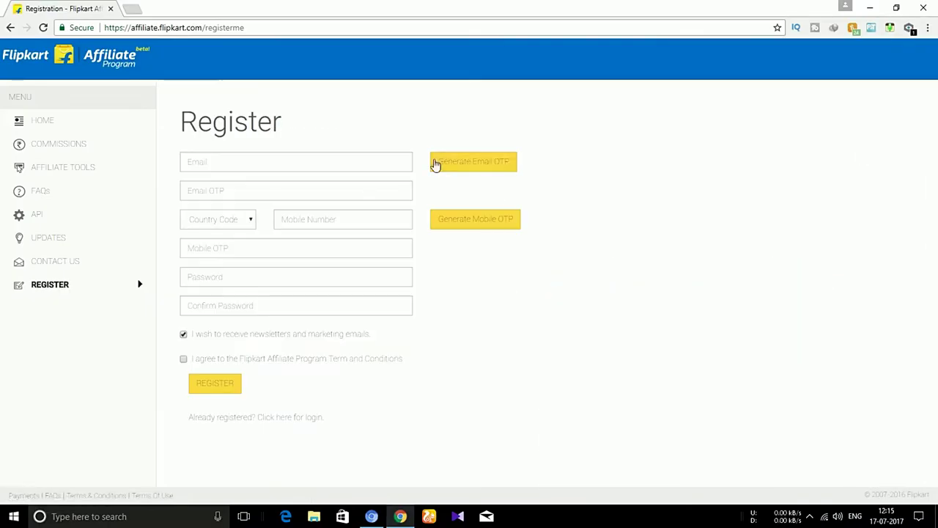
{"action": "left_click", "coordinate": [224, 162]}
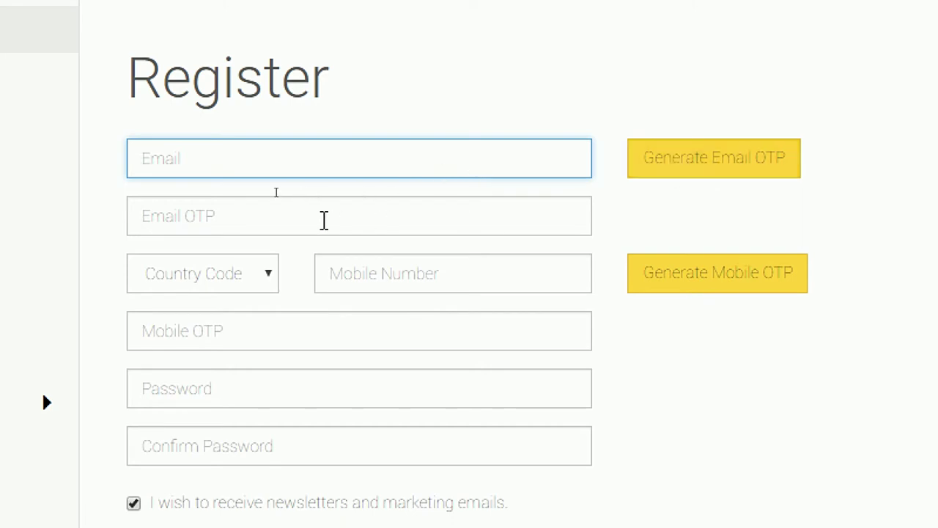
{"action": "left_click", "coordinate": [233, 220]}
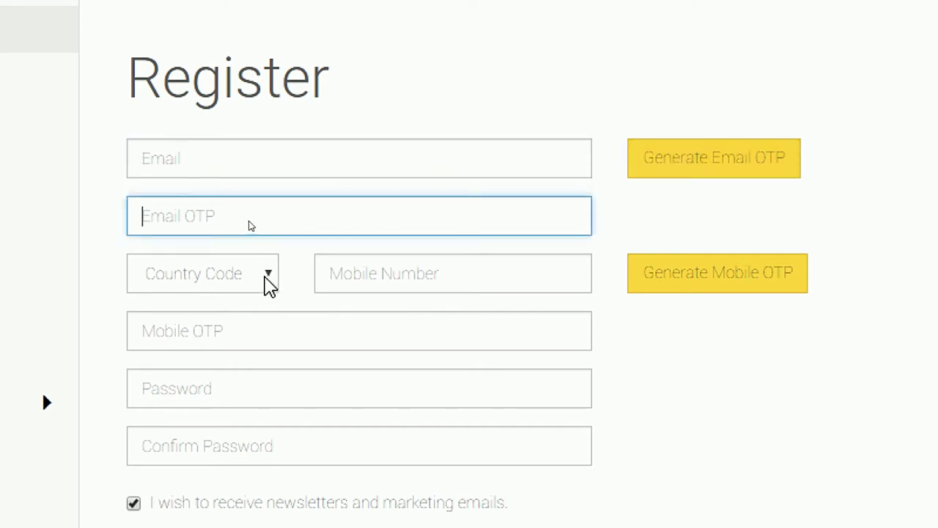
{"action": "left_click", "coordinate": [267, 278]}
{"action": "left_click", "coordinate": [238, 327]}
{"action": "left_click", "coordinate": [379, 273]}
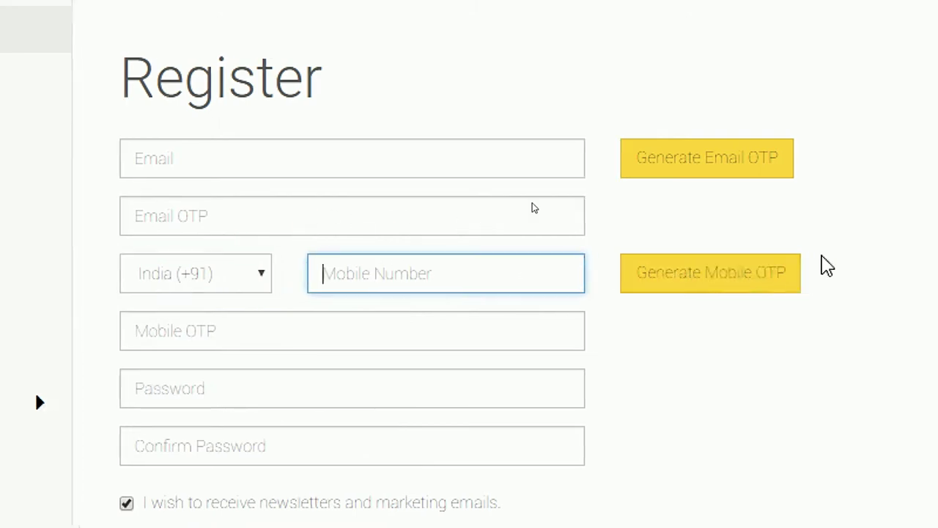
Go through the mobile OTP and password fields, agree to the Flipkart Affiliate Program terms and conditions, and submit the registration.
{"action": "left_click", "coordinate": [244, 334]}
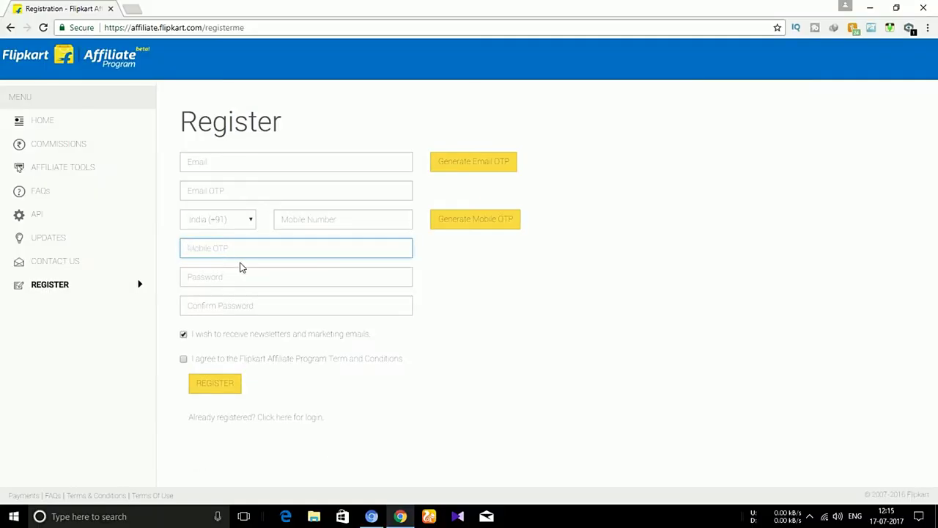
{"action": "left_click", "coordinate": [216, 275]}
{"action": "left_click", "coordinate": [308, 305]}
{"action": "left_click", "coordinate": [300, 359]}
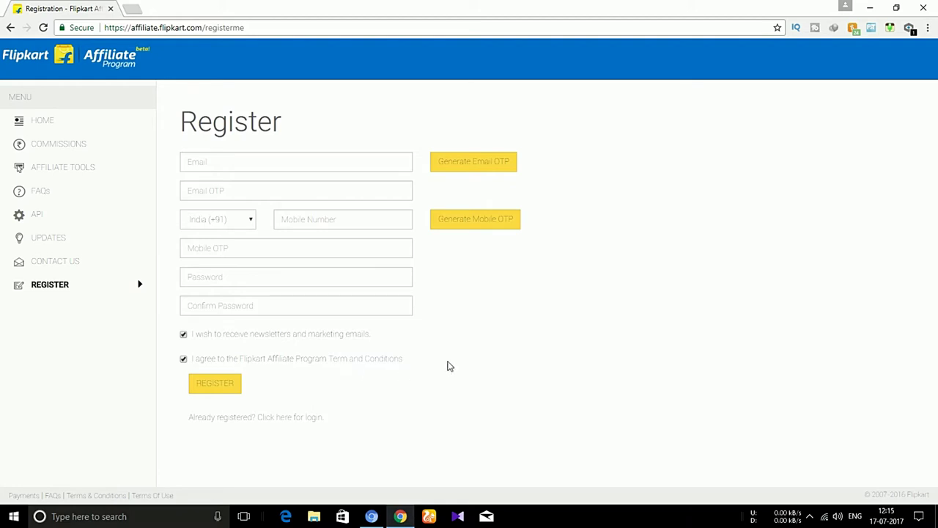
{"action": "left_click", "coordinate": [213, 392]}
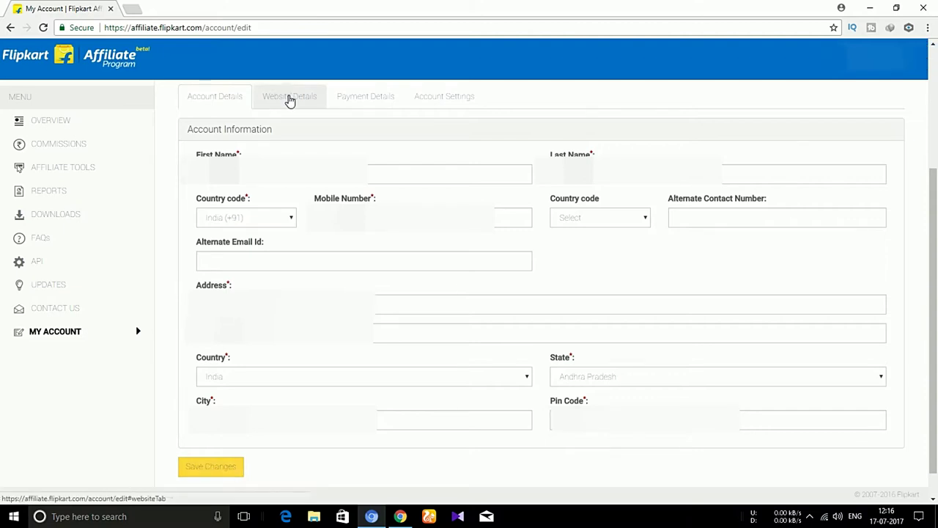
In the account's website details, select Other as the website/mobile app type and check the monthly visits options.
{"action": "left_click", "coordinate": [290, 99]}
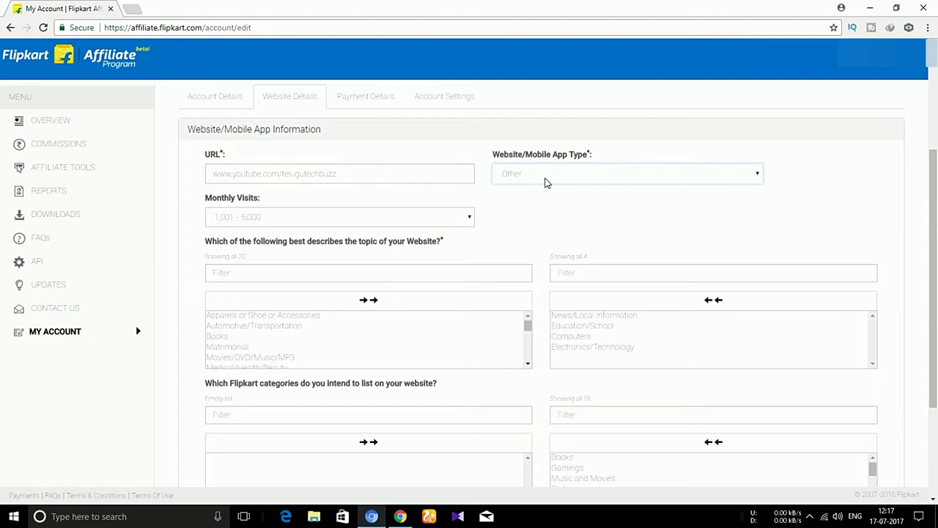
{"action": "left_click", "coordinate": [545, 183]}
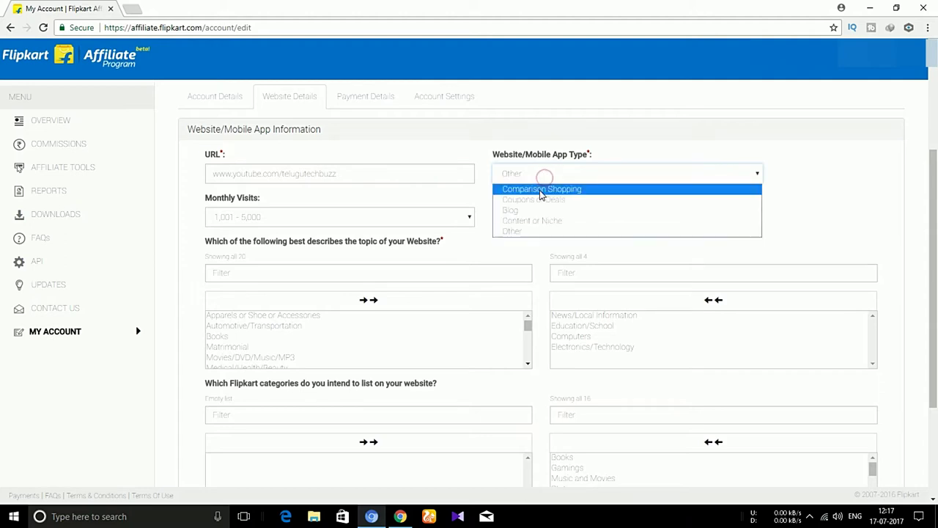
{"action": "left_click", "coordinate": [527, 230]}
{"action": "left_click", "coordinate": [277, 223]}
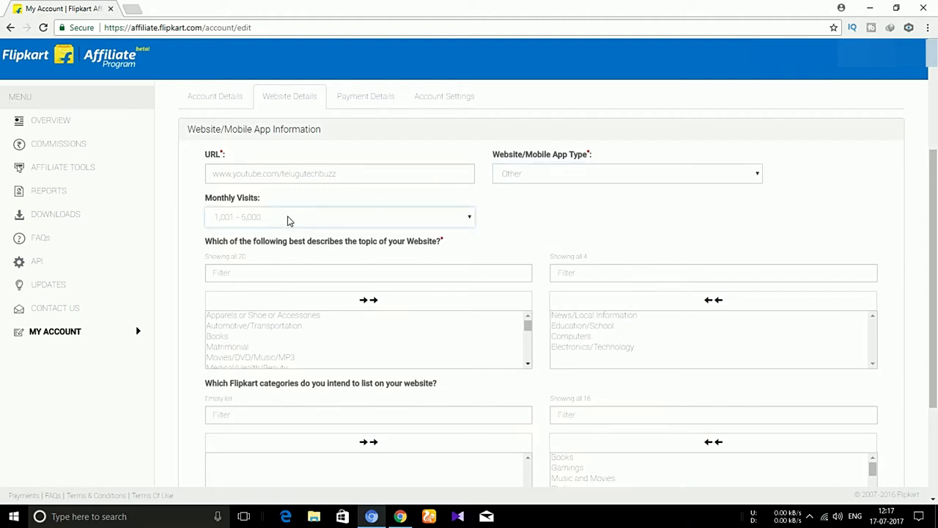
{"action": "left_click", "coordinate": [288, 219]}
{"action": "left_click", "coordinate": [288, 219]}
Review the website topic choices and the Flipkart categories intended for listing on the website.
{"action": "mouse_move", "coordinate": [528, 326]}
{"action": "left_mouse_down"}
{"action": "mouse_move", "coordinate": [528, 351]}
{"action": "mouse_move", "coordinate": [526, 319]}
{"action": "left_mouse_up"}
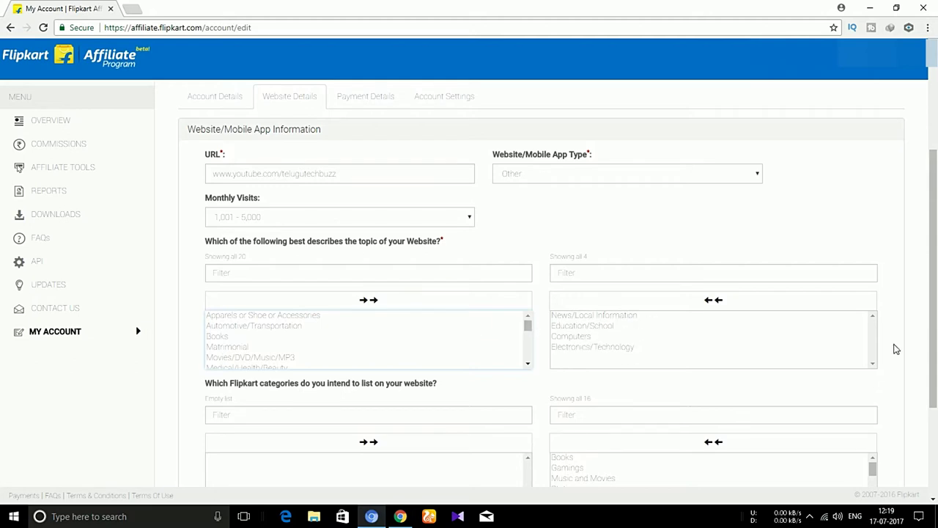
{"action": "left_click_drag", "start_coordinate": [933, 246], "coordinate": [935, 331]}
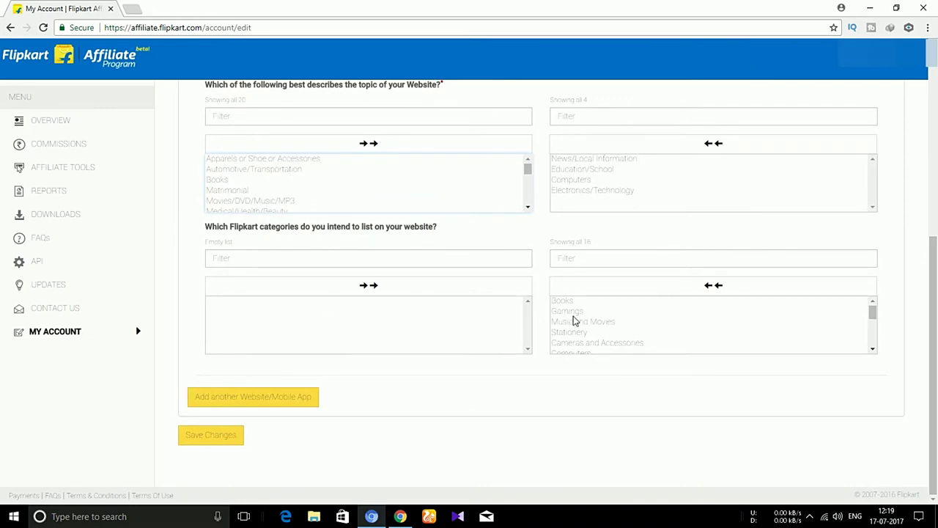
{"action": "mouse_move", "coordinate": [875, 315]}
{"action": "left_mouse_down"}
{"action": "mouse_move", "coordinate": [872, 335]}
{"action": "mouse_move", "coordinate": [872, 311]}
{"action": "left_mouse_up"}
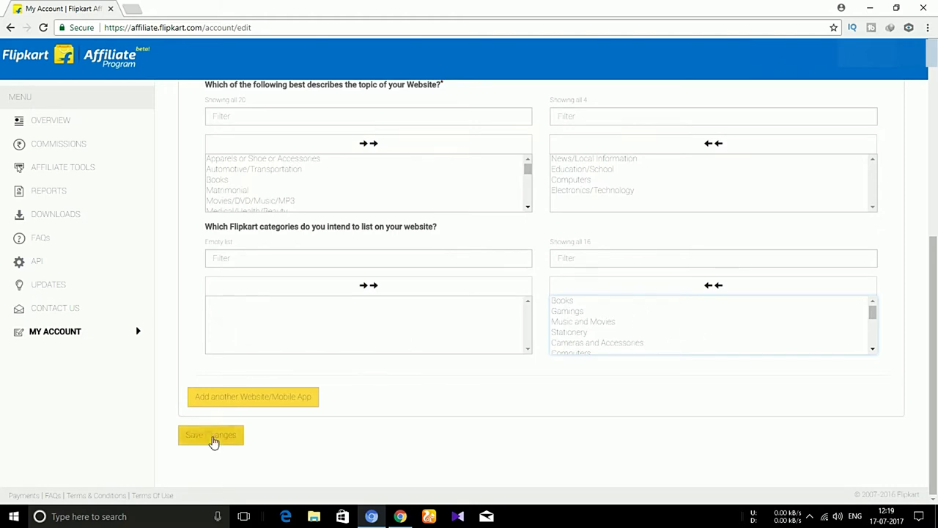
{"action": "left_click_drag", "start_coordinate": [929, 337], "coordinate": [929, 254]}
Open the payment details and examine the available affiliate types and payment modes.
{"action": "left_click", "coordinate": [367, 95]}
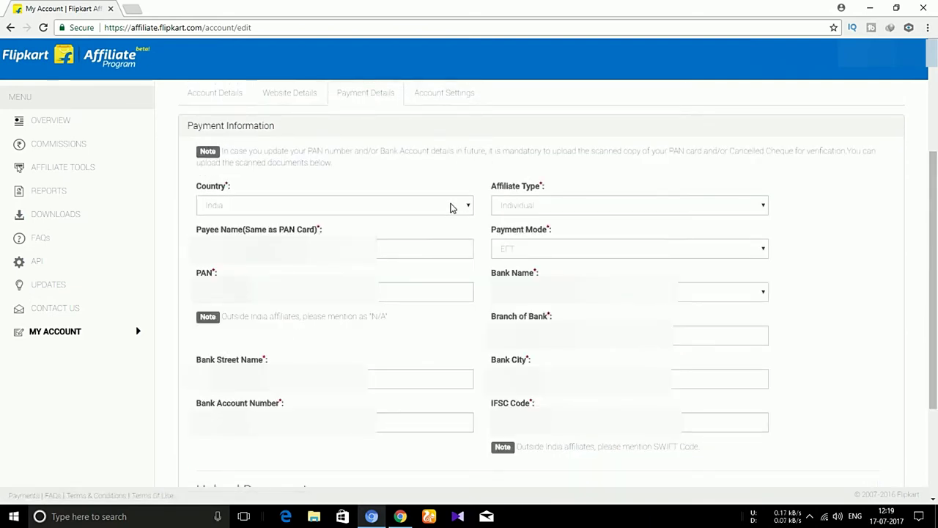
{"action": "left_click", "coordinate": [557, 210]}
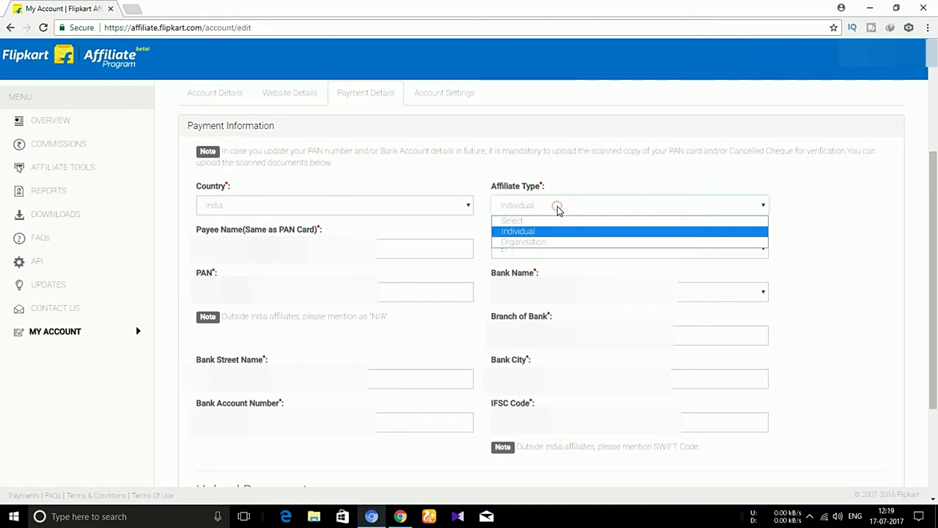
{"action": "left_click", "coordinate": [557, 210]}
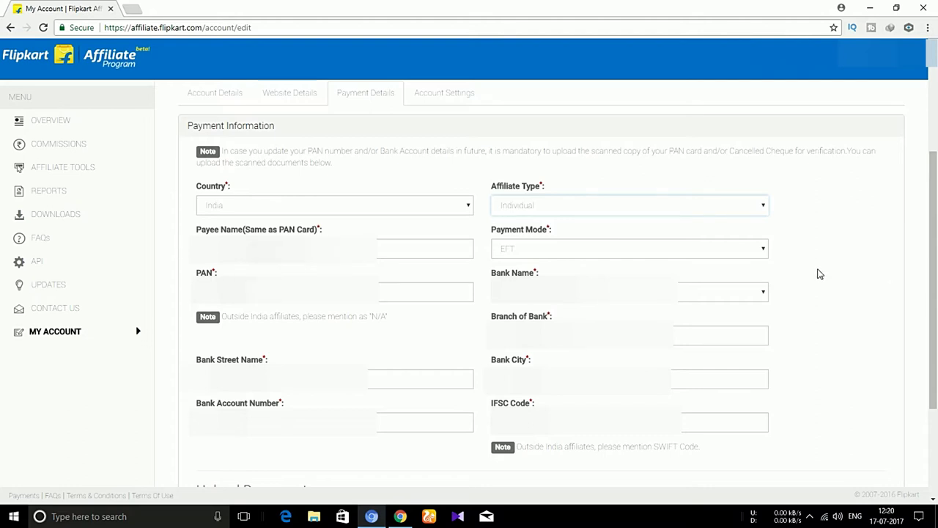
{"action": "left_click", "coordinate": [616, 252]}
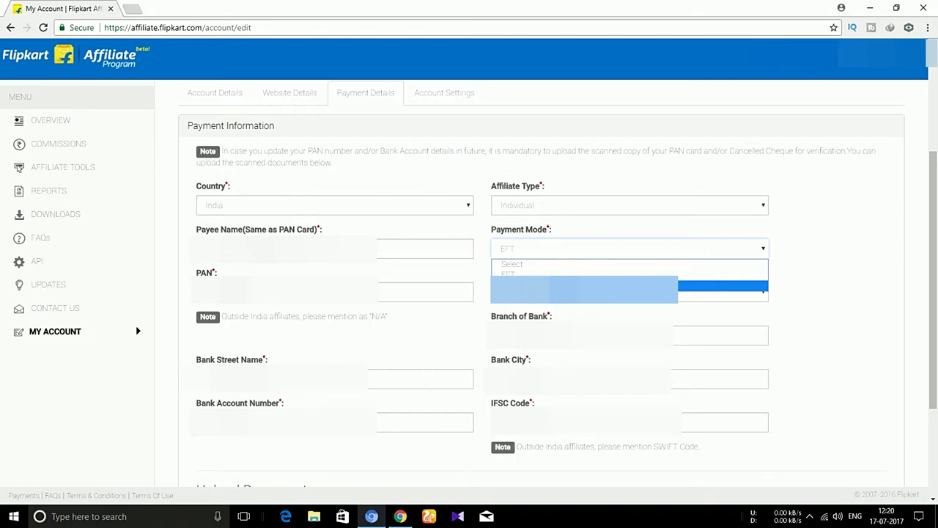
{"action": "left_click", "coordinate": [912, 301]}
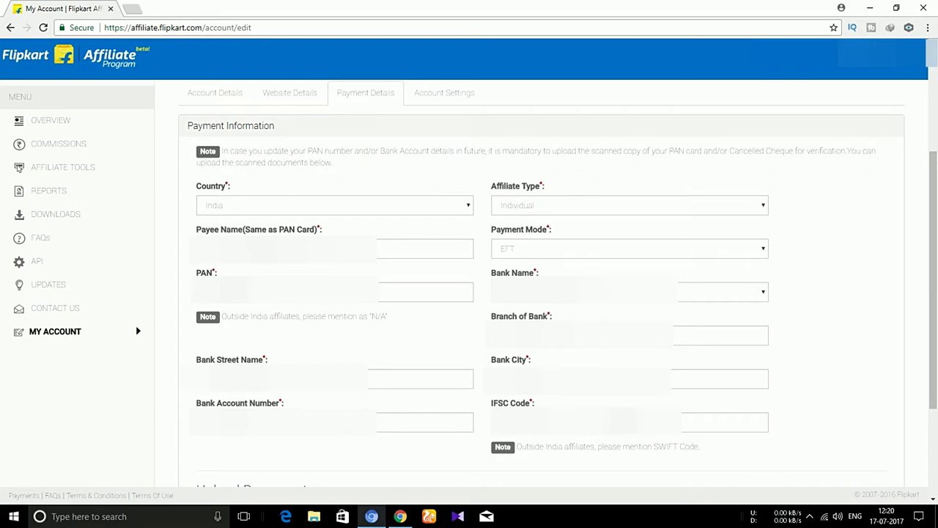
Review the PAN card and cancelled cheque upload section and select EFT as the payment mode.
{"action": "scroll", "coordinate": [936, 251], "scroll_direction": "down", "scroll_amount": 2}
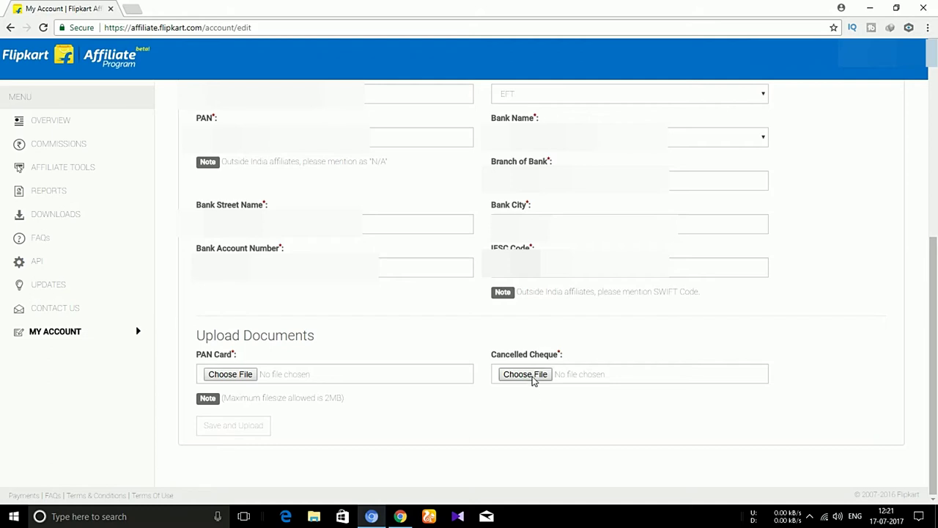
{"action": "left_click", "coordinate": [571, 96]}
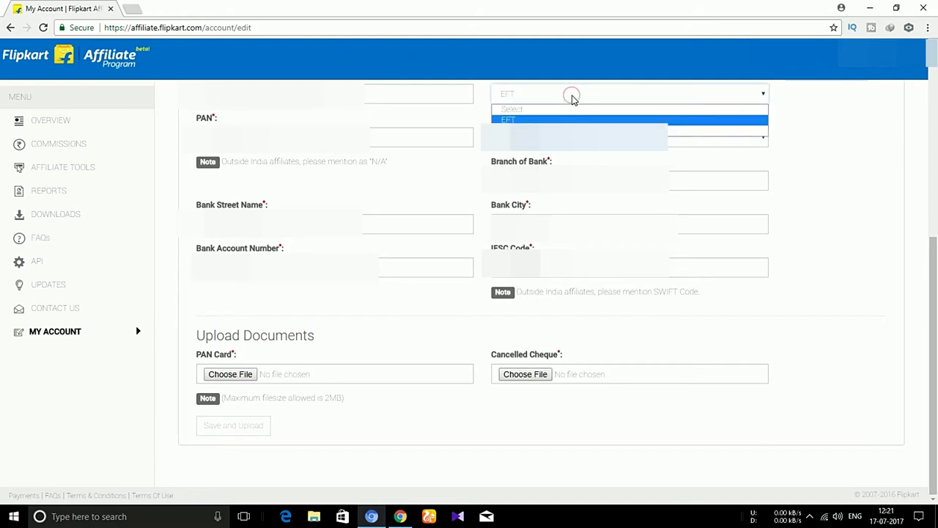
{"action": "left_click", "coordinate": [573, 98]}
{"action": "left_click", "coordinate": [573, 98]}
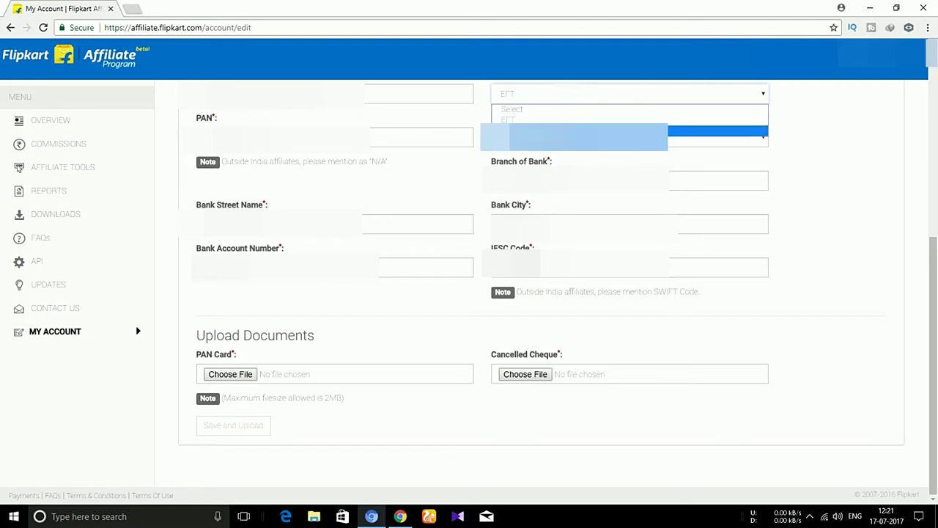
{"action": "left_click", "coordinate": [548, 120]}
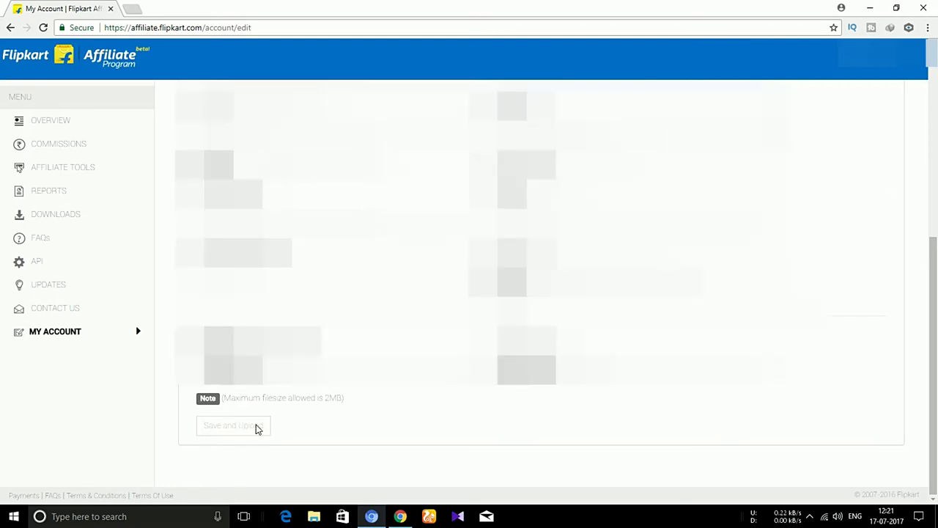
View the account settings and return to the affiliate Overview dashboard.
{"action": "left_click_drag", "start_coordinate": [935, 414], "coordinate": [935, 315]}
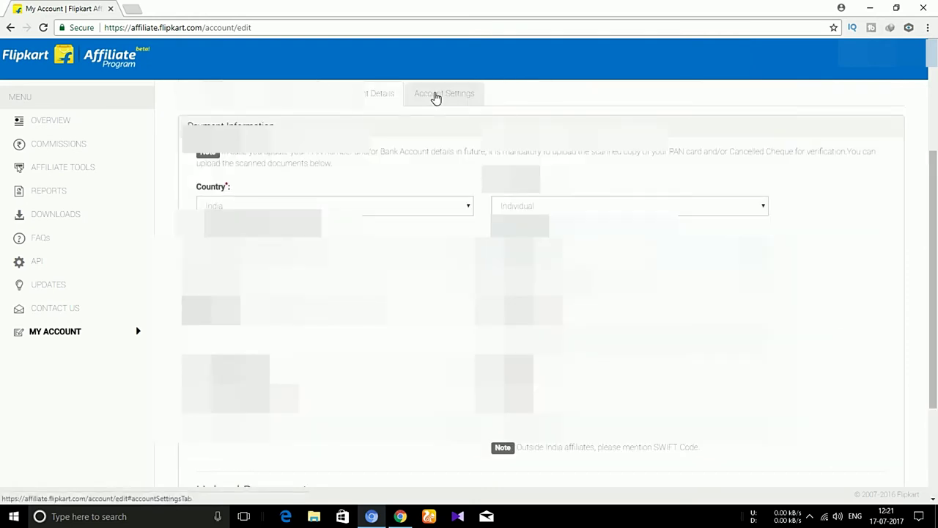
{"action": "left_click", "coordinate": [433, 95]}
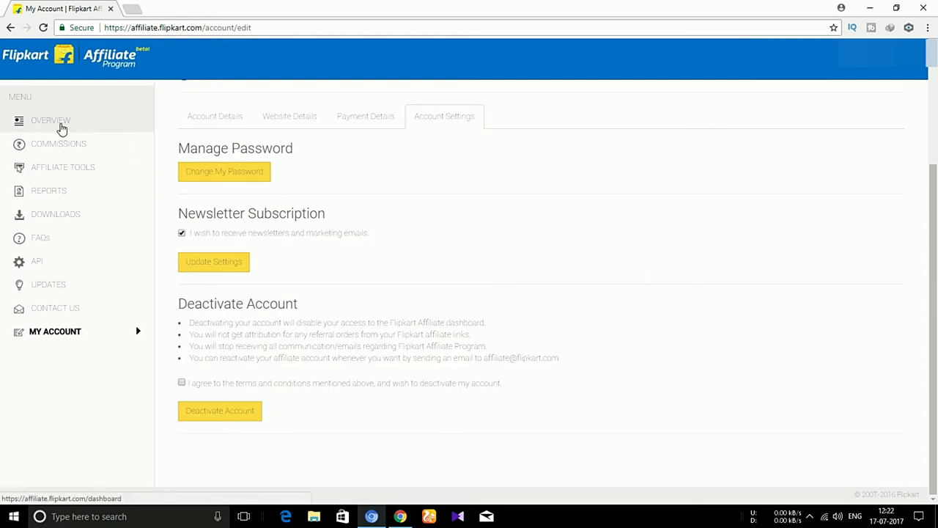
{"action": "left_click", "coordinate": [61, 126]}
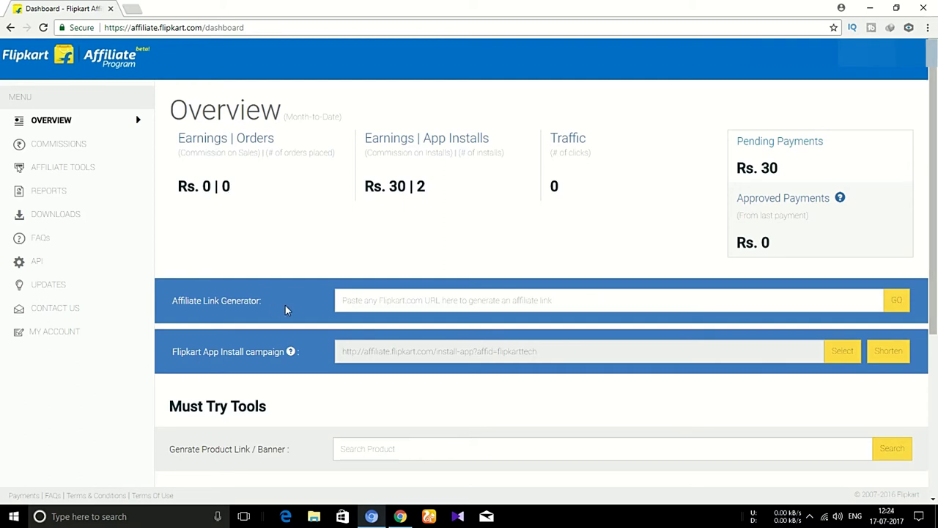
Open the flipkart.com shopping site in a new browser tab.
{"action": "left_click", "coordinate": [131, 8]}
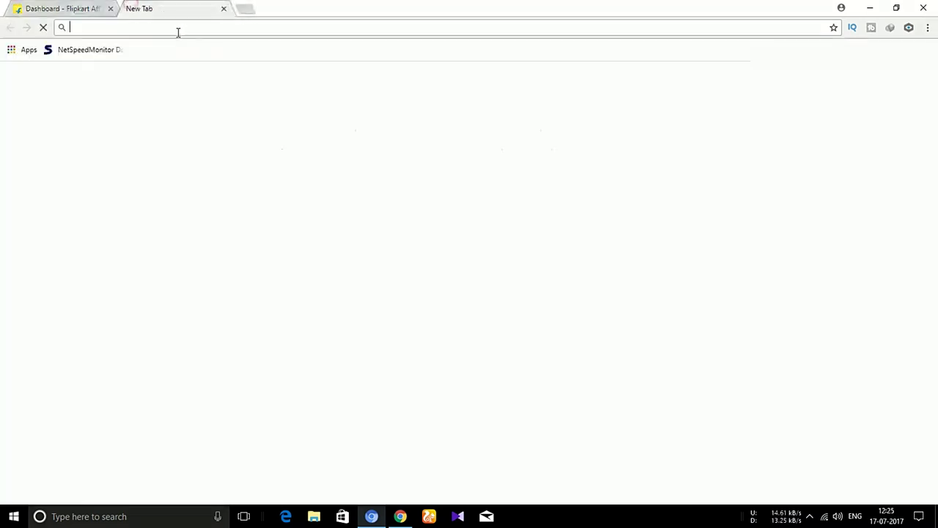
{"action": "type", "text": "flip"}
{"action": "key", "text": "Return"}
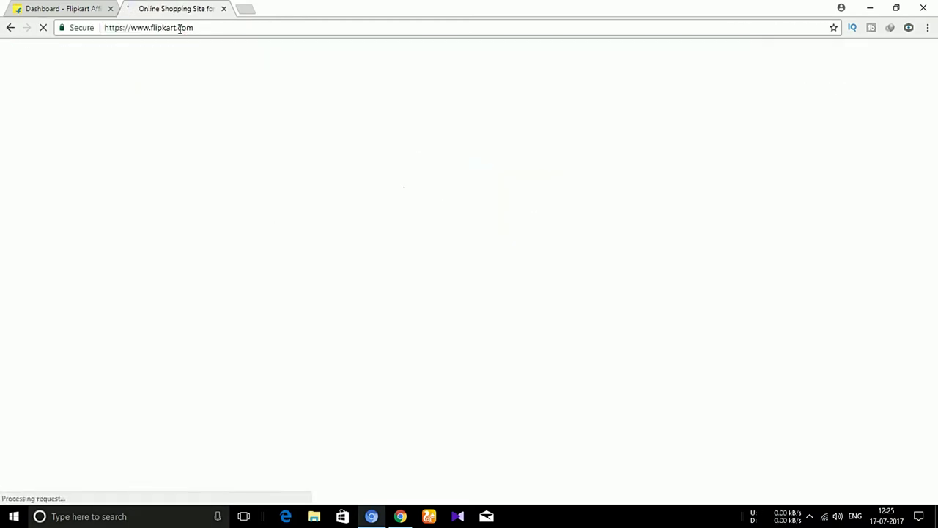
Browse the deals of the day to the Kraasa, Aero & more men's shoes and open the Oricum Boxer-303 Sneakers product page.
{"action": "scroll", "coordinate": [440, 242], "scroll_direction": "down", "scroll_amount": 8}
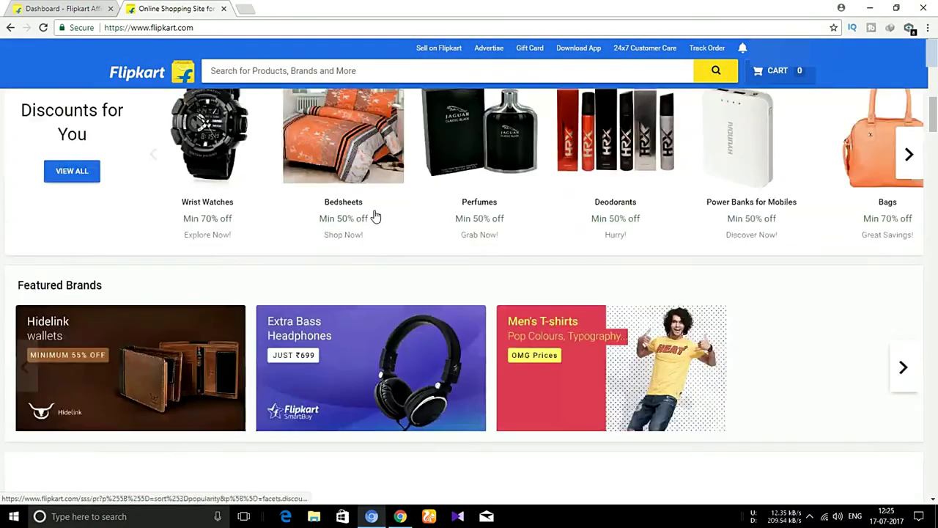
{"action": "scroll", "coordinate": [485, 269], "scroll_direction": "down", "scroll_amount": 7}
{"action": "scroll", "coordinate": [477, 256], "scroll_direction": "up", "scroll_amount": 5}
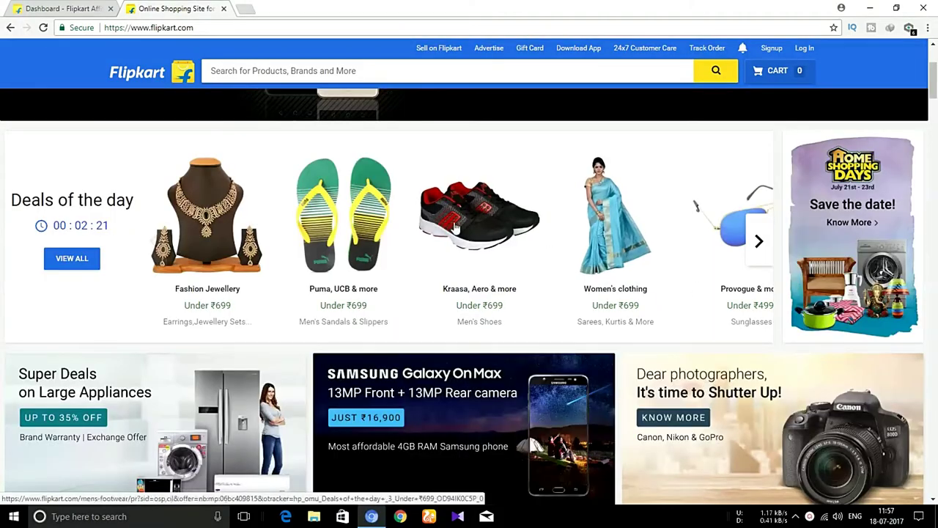
{"action": "left_click", "coordinate": [469, 229]}
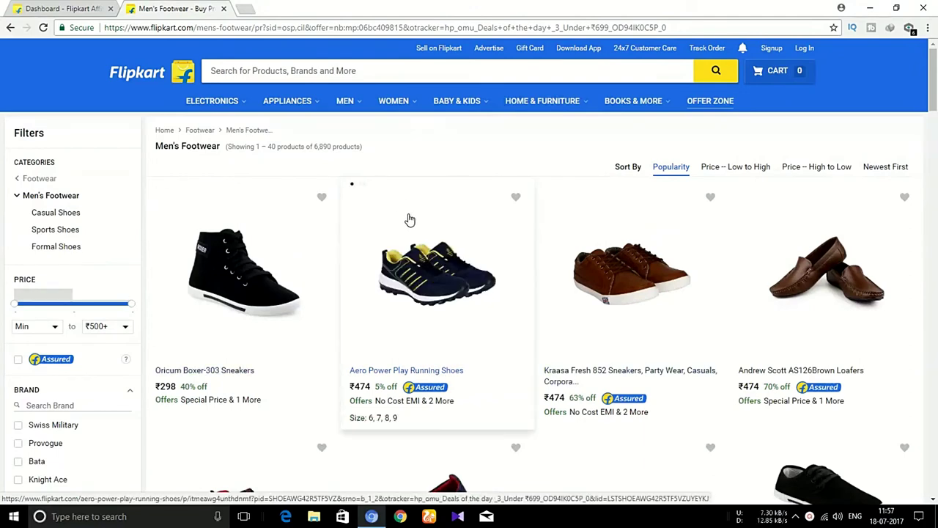
{"action": "left_click", "coordinate": [240, 279]}
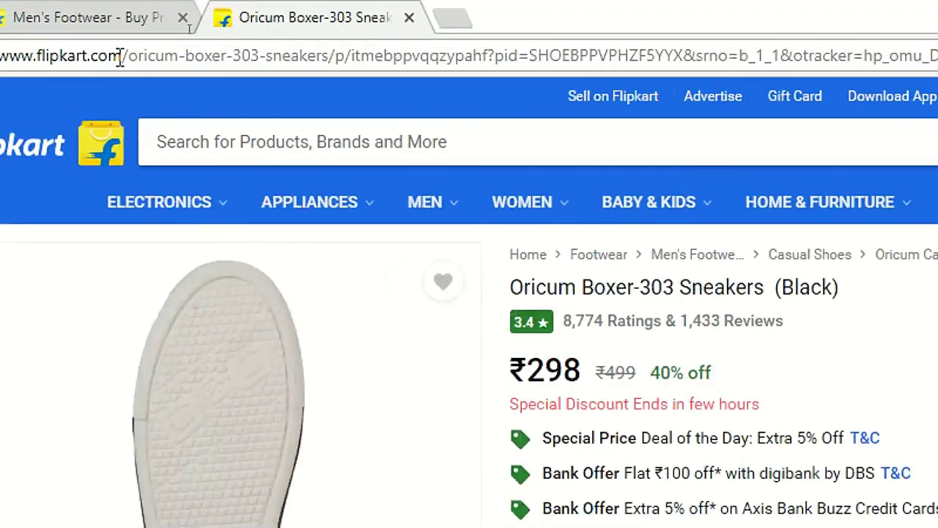
Copy the full web address of the Oricum Boxer-303 Sneakers product page.
{"action": "left_click", "coordinate": [192, 27]}
{"action": "right_click", "coordinate": [132, 55]}
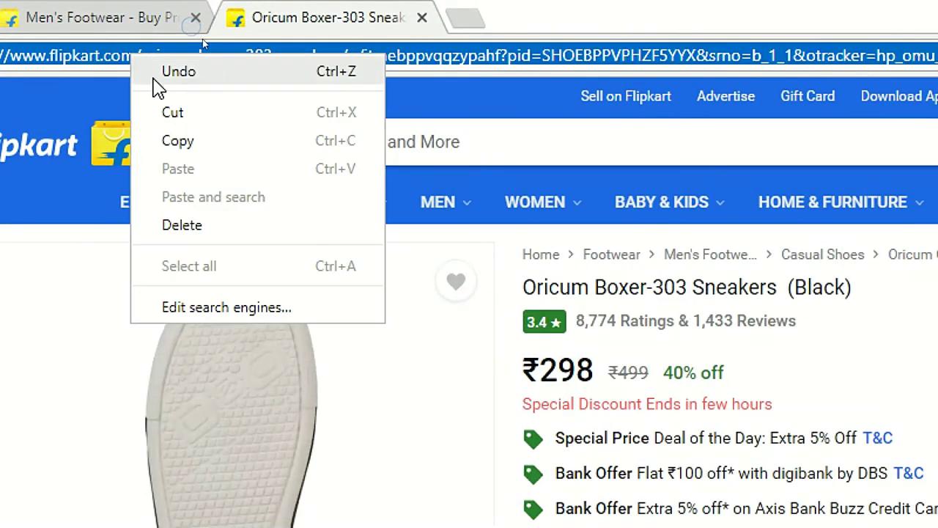
{"action": "left_click", "coordinate": [171, 140]}
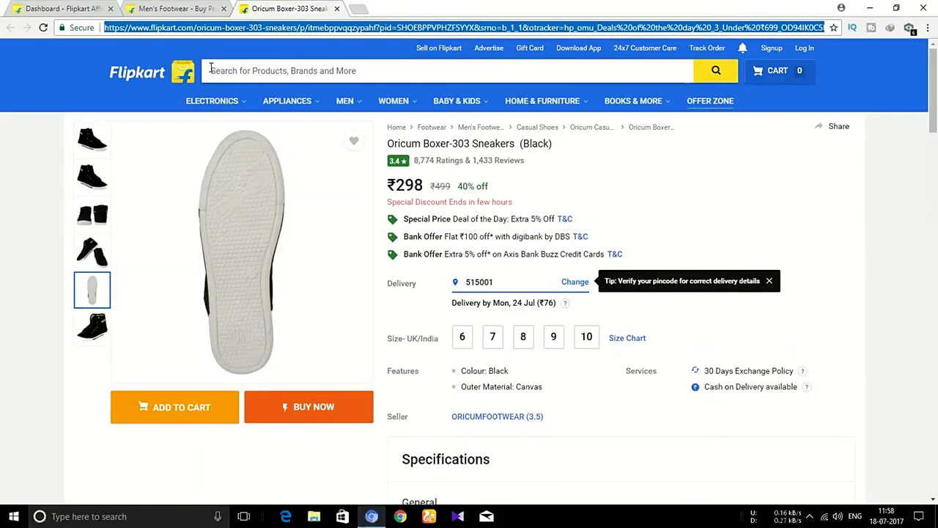
Paste the copied product URL into the Affiliate Link Generator on the affiliate dashboard and generate the affiliate link.
{"action": "left_click", "coordinate": [63, 8]}
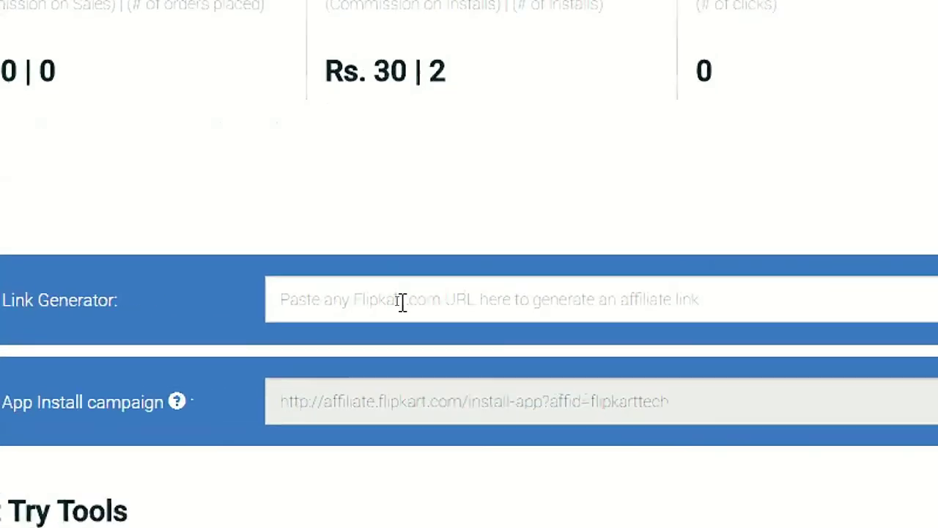
{"action": "left_click", "coordinate": [396, 300]}
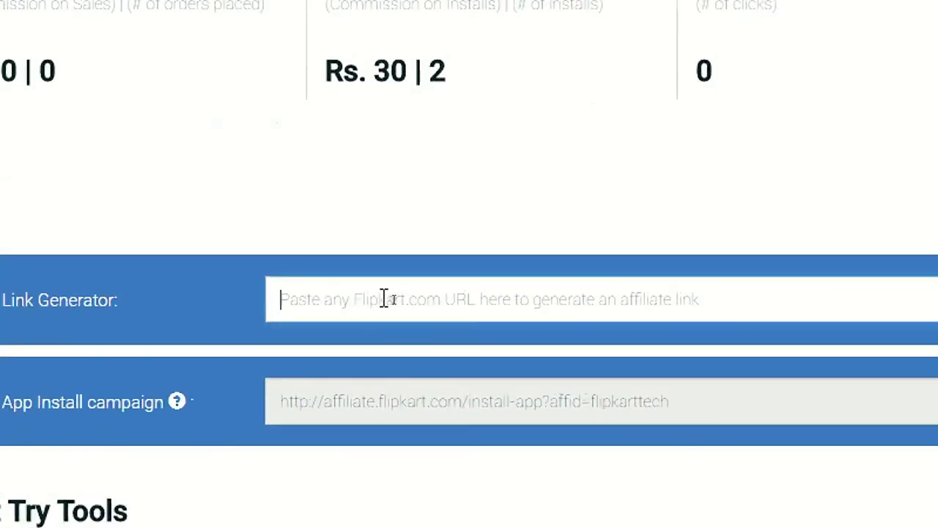
{"action": "right_click", "coordinate": [398, 300]}
{"action": "left_click", "coordinate": [440, 441]}
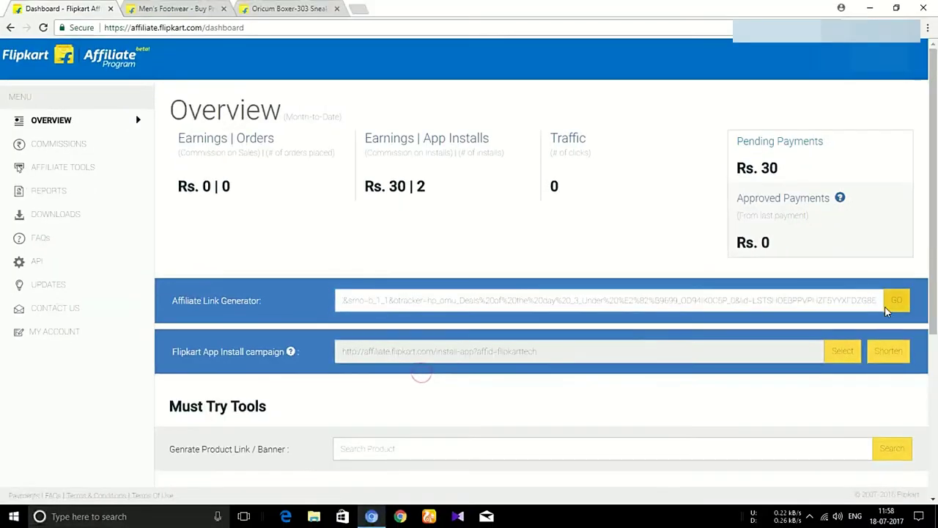
{"action": "left_click", "coordinate": [897, 302]}
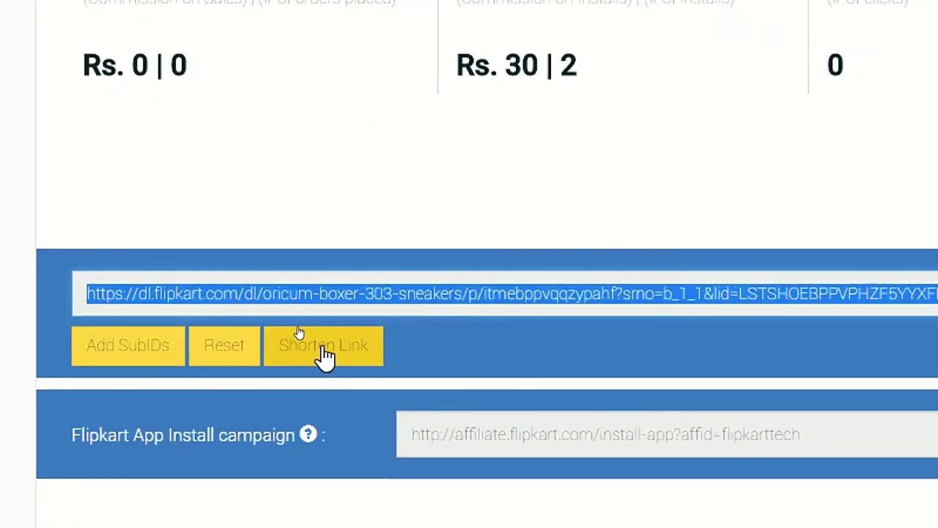
Shorten the generated sneaker affiliate link and copy the short URL.
{"action": "left_click", "coordinate": [325, 357]}
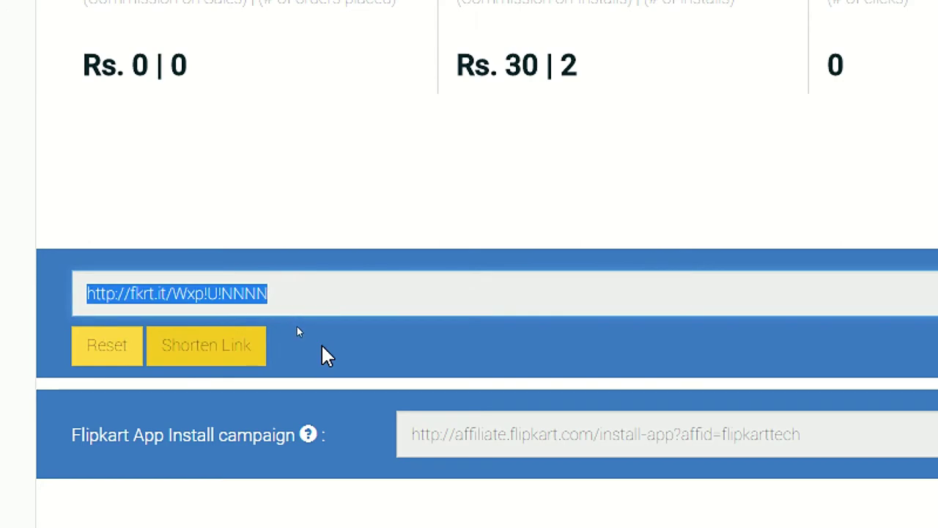
{"action": "right_click", "coordinate": [223, 304]}
{"action": "left_click", "coordinate": [271, 309]}
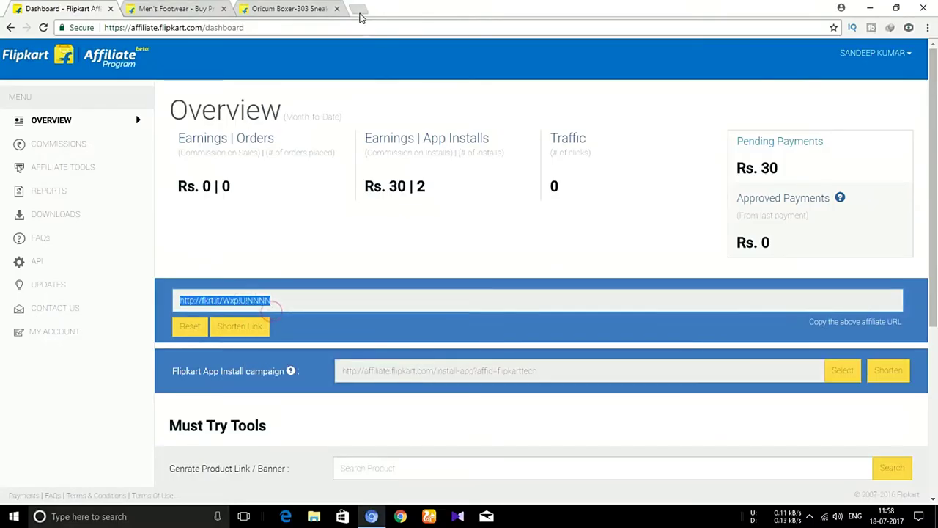
Open the copied short affiliate link in a new browser tab.
{"action": "left_click", "coordinate": [359, 14]}
{"action": "key", "text": "ctrl+v"}
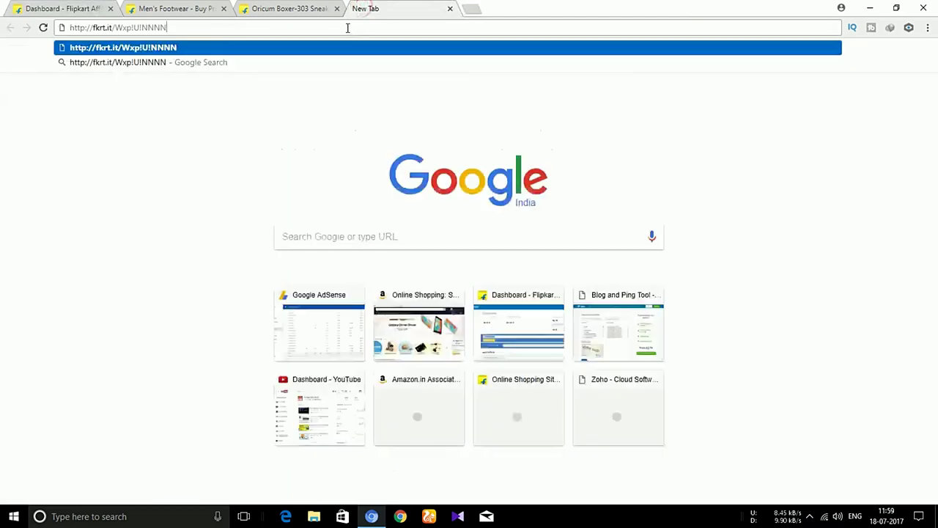
{"action": "key", "text": "Return"}
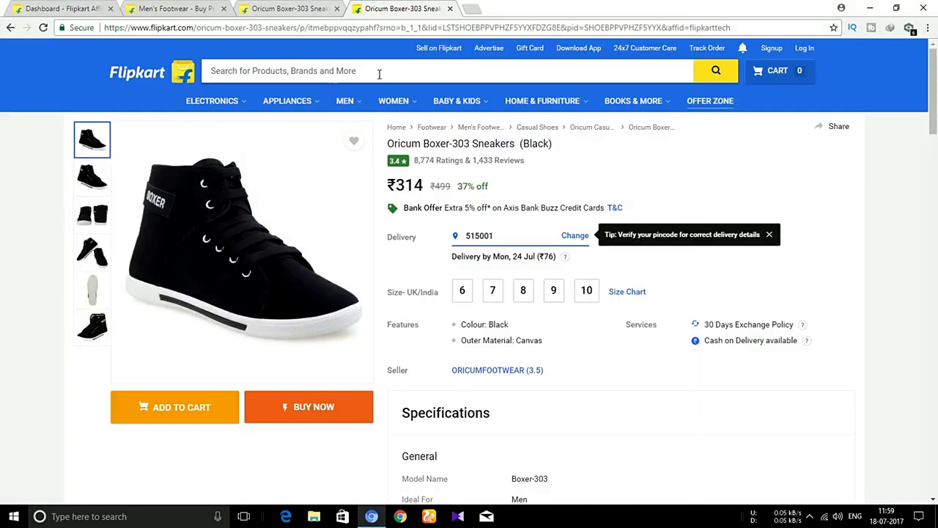
Compare the original sneaker page with the affiliate-link page, examining the affid parameter in the URL and the related products.
{"action": "left_click", "coordinate": [300, 10]}
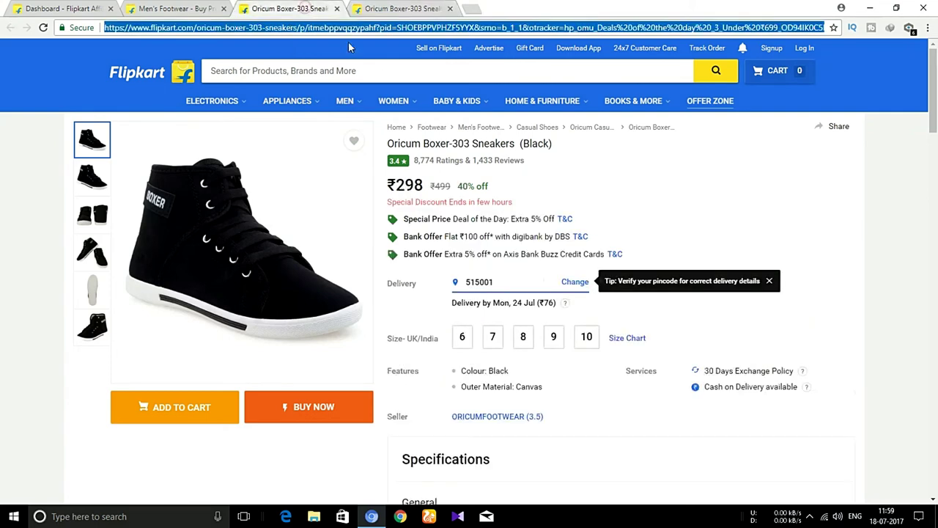
{"action": "left_click", "coordinate": [906, 214]}
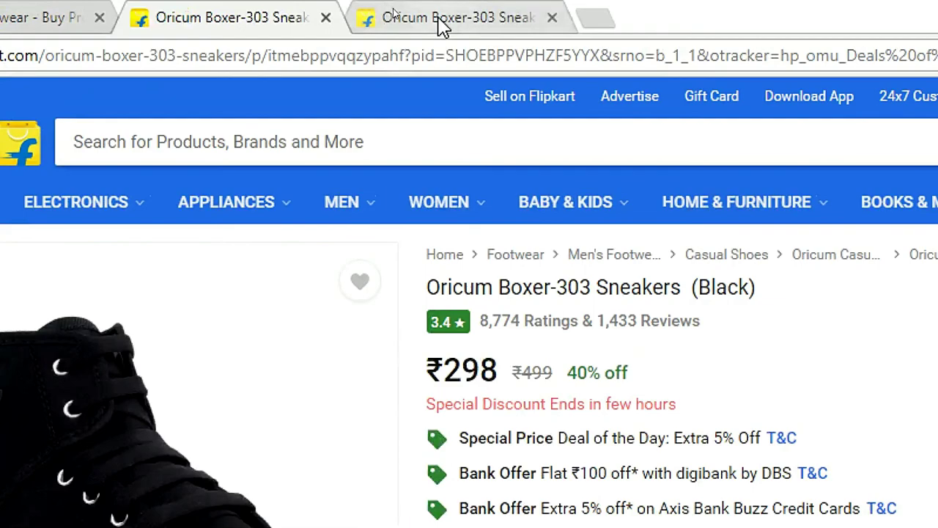
{"action": "left_click", "coordinate": [440, 20]}
{"action": "left_click_drag", "start_coordinate": [739, 27], "coordinate": [700, 28]}
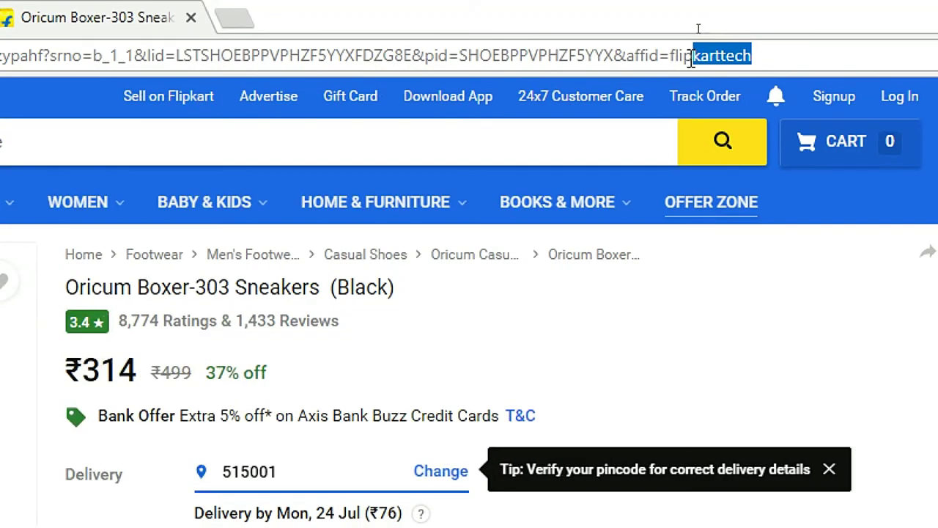
{"action": "left_click_drag", "start_coordinate": [691, 60], "coordinate": [797, 60]}
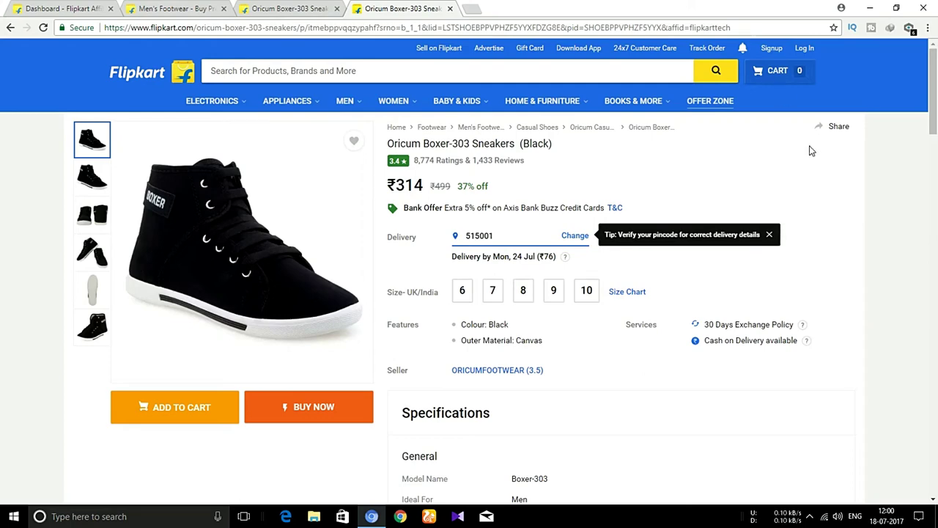
{"action": "scroll", "coordinate": [17, 259], "scroll_direction": "down", "scroll_amount": 20}
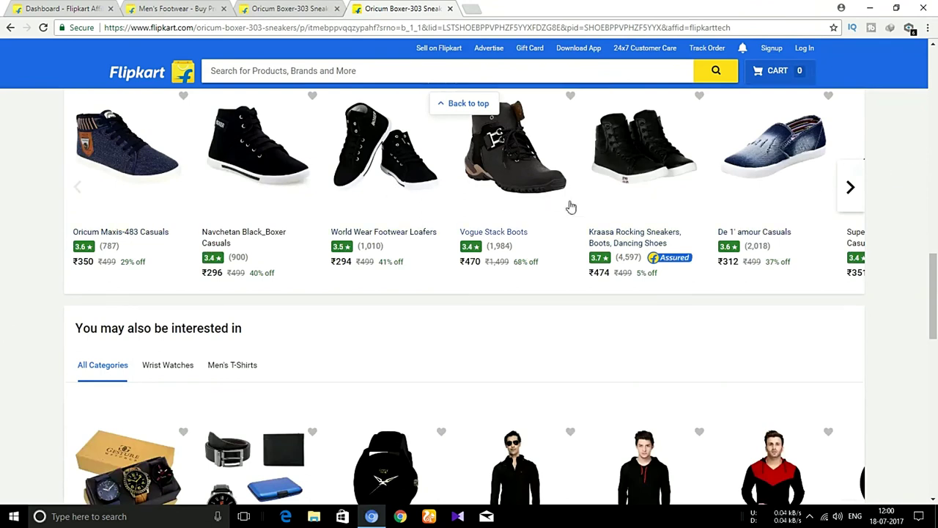
Return to the affiliate dashboard, then select and shorten the Flipkart App Install campaign link.
{"action": "key", "text": "ctrl+1"}
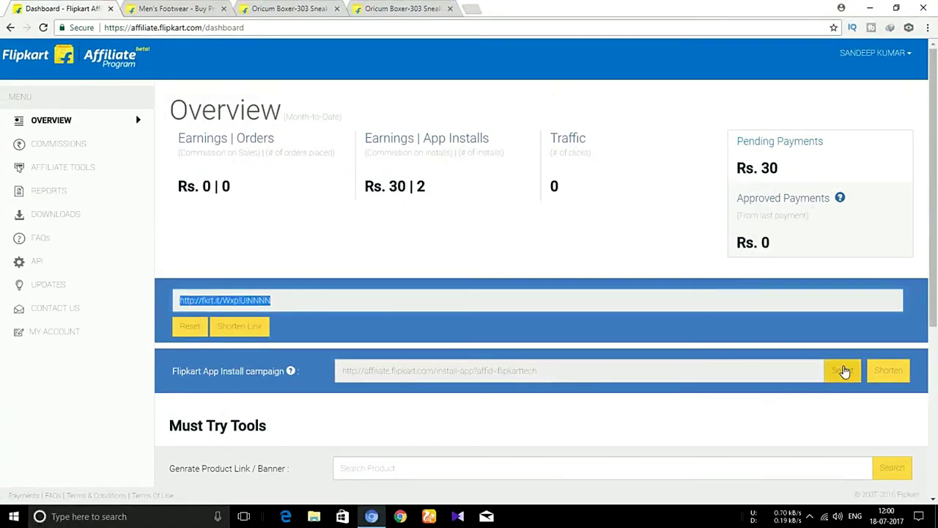
{"action": "left_click", "coordinate": [843, 371]}
{"action": "left_click", "coordinate": [896, 380]}
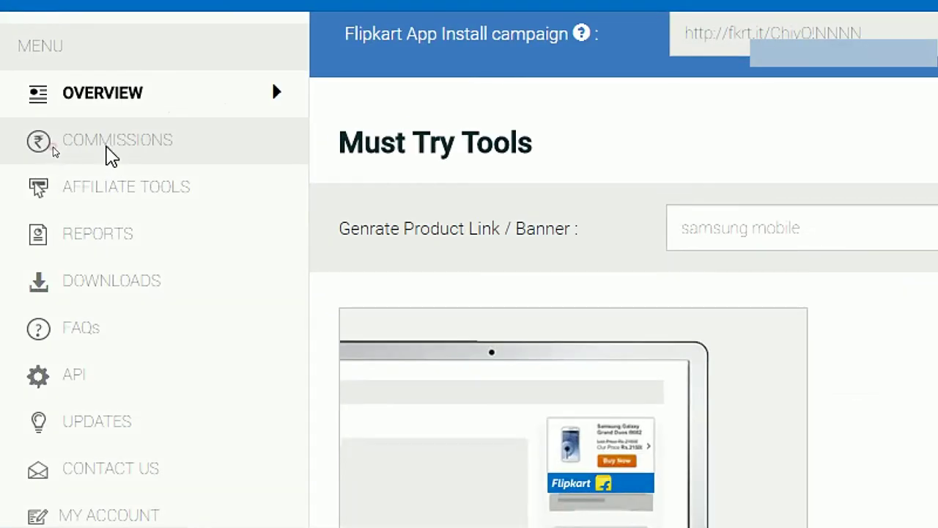
Open the Commissions page and review the July referral payouts for app installs and for website and mobile app orders by category.
{"action": "left_click", "coordinate": [108, 150]}
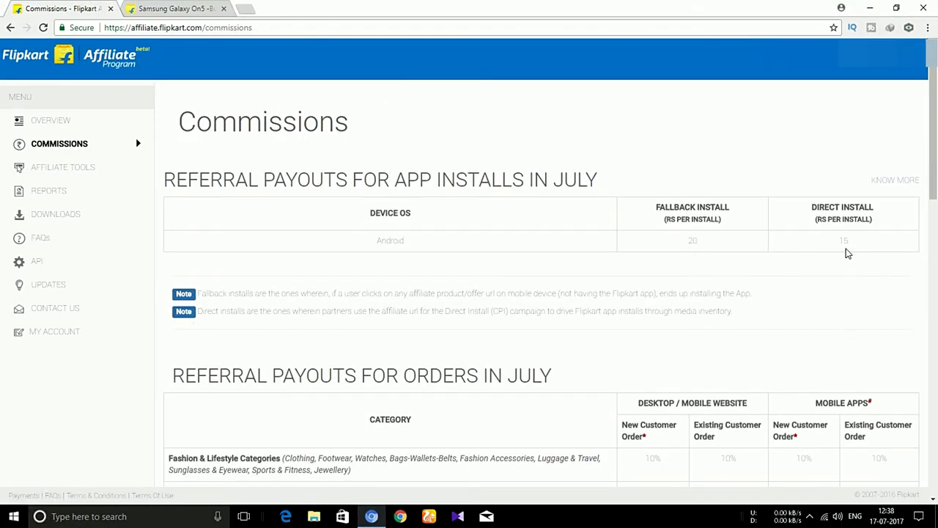
{"action": "scroll", "coordinate": [846, 252], "scroll_direction": "down", "scroll_amount": 5}
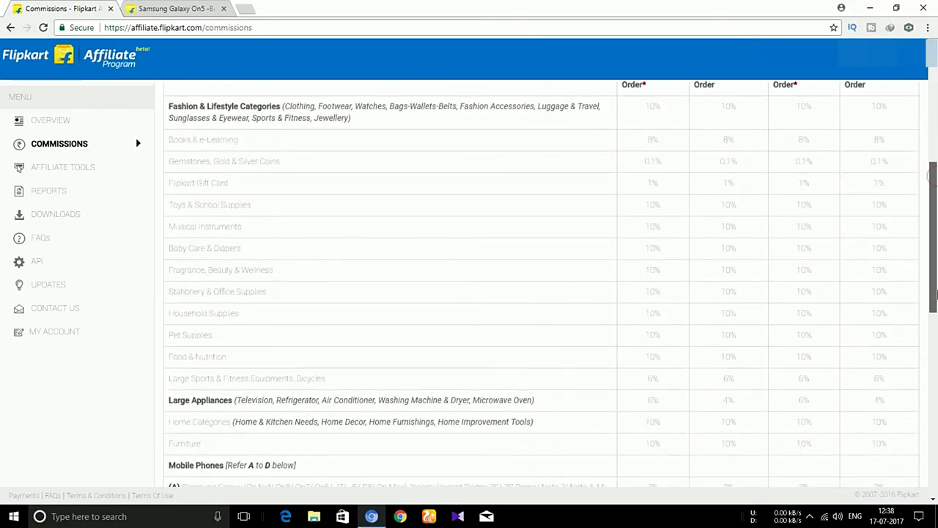
{"action": "scroll", "coordinate": [220, 164], "scroll_direction": "up", "scroll_amount": 1}
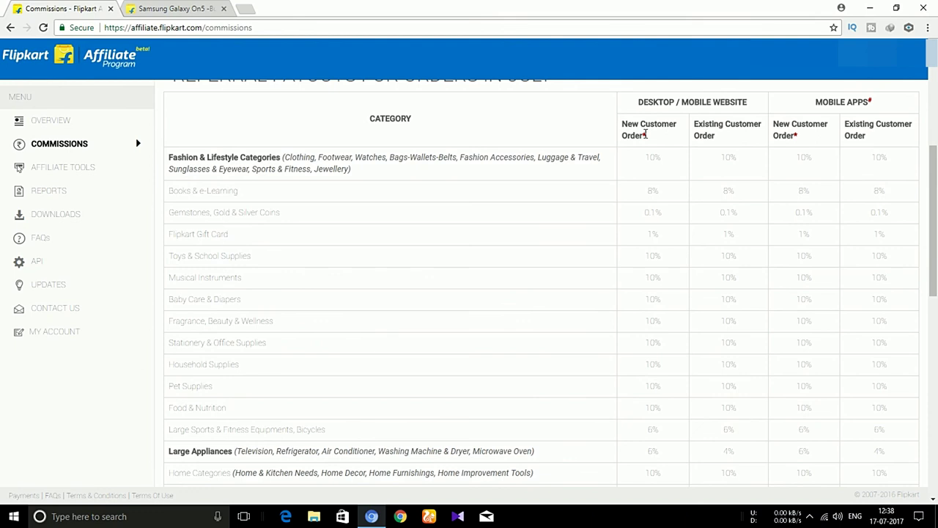
{"action": "left_click_drag", "start_coordinate": [636, 104], "coordinate": [751, 105]}
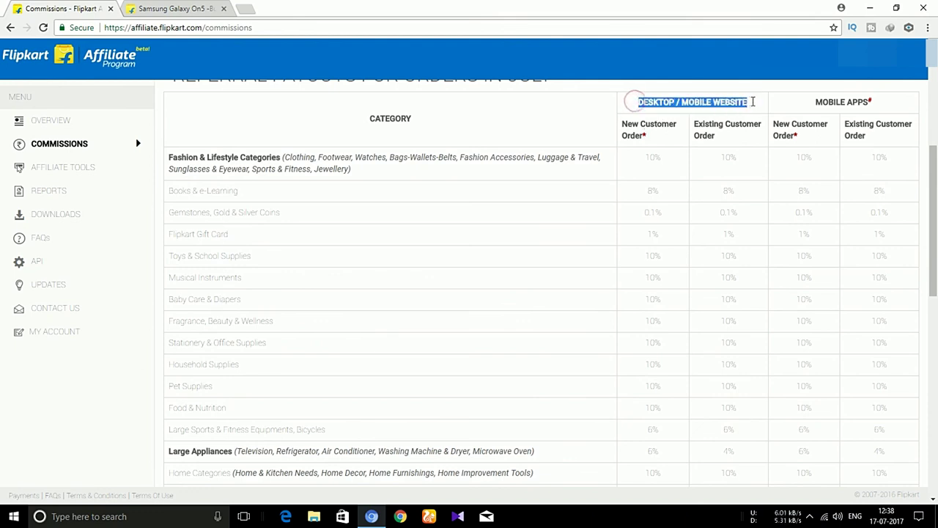
{"action": "left_click", "coordinate": [751, 84]}
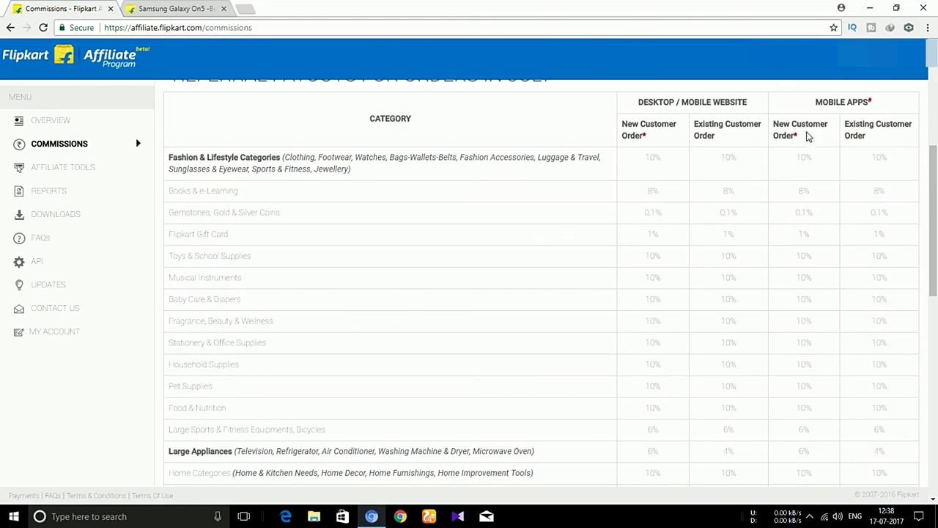
{"action": "mouse_move", "coordinate": [934, 234]}
{"action": "left_mouse_down"}
{"action": "mouse_move", "coordinate": [931, 272]}
{"action": "mouse_move", "coordinate": [933, 232]}
{"action": "left_mouse_up"}
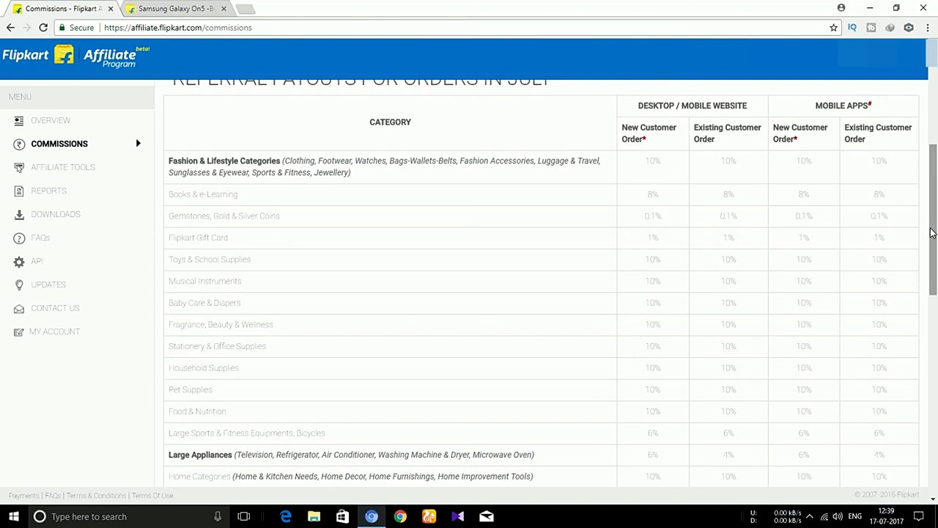
{"action": "left_click_drag", "start_coordinate": [931, 232], "coordinate": [756, 131]}
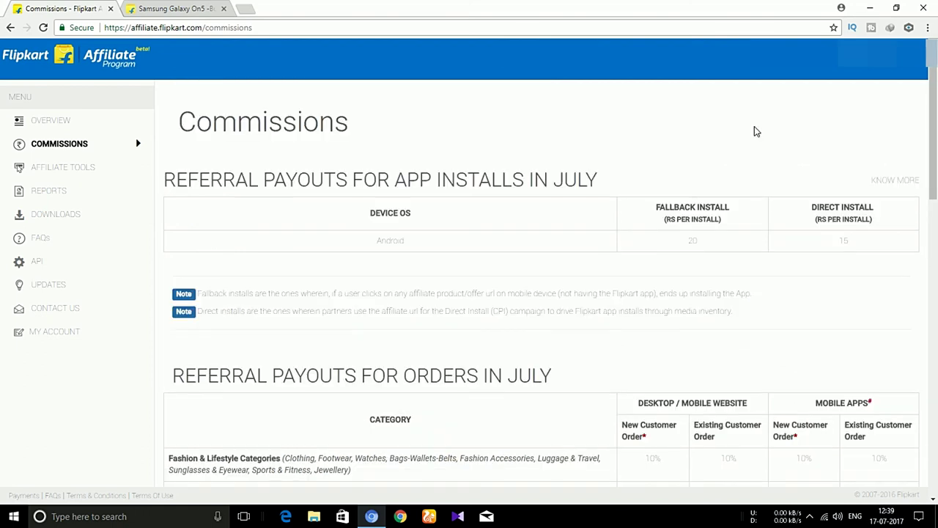